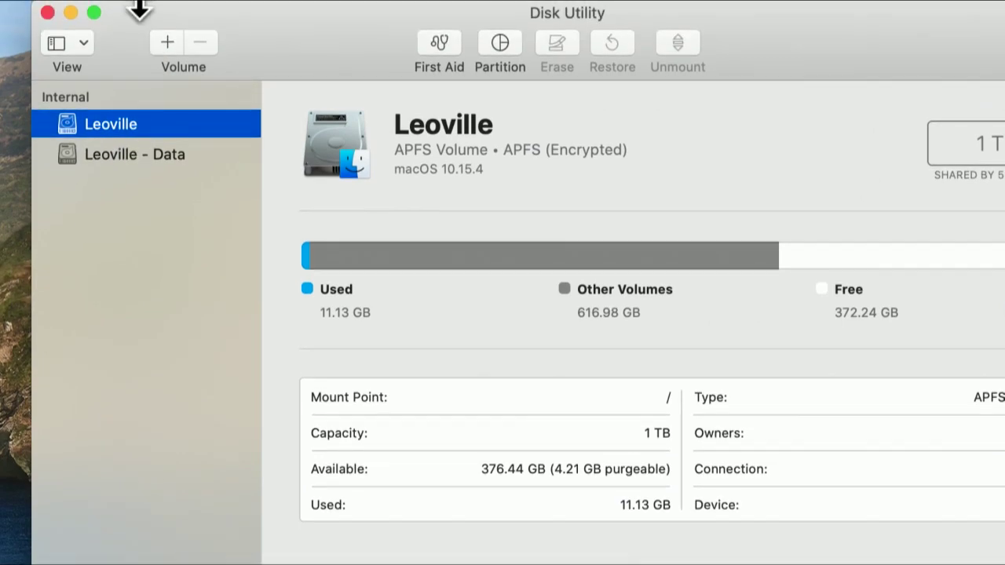
Start adding an APFS volume to the Leoville container with the format APFS (Case-sensitive, Encrypted).
click(163, 47)
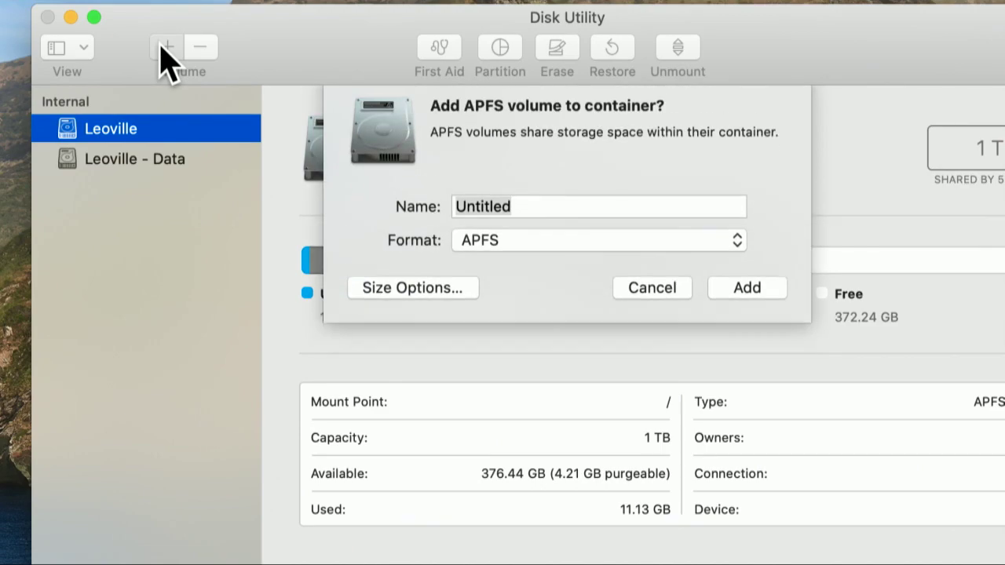
click(513, 252)
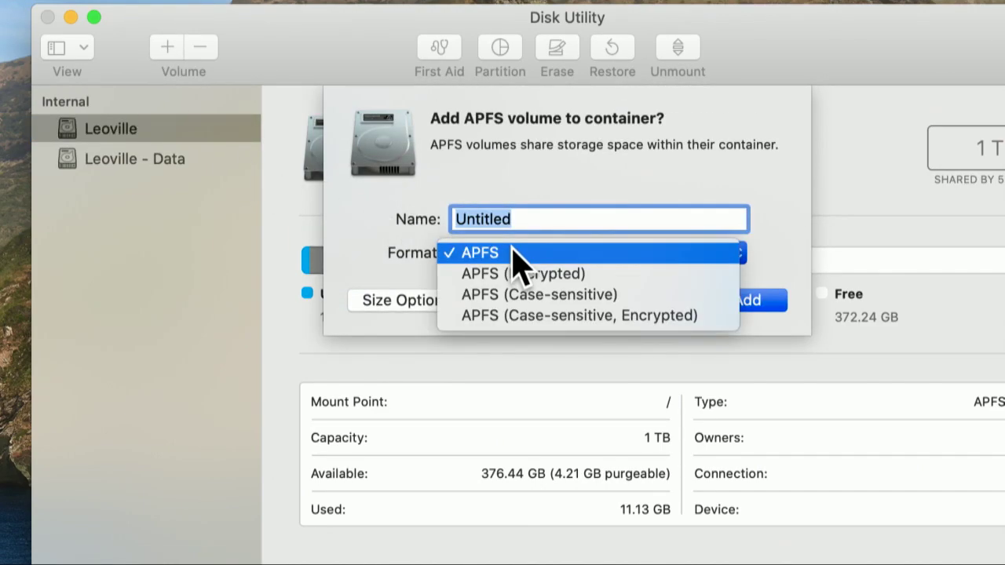
click(569, 315)
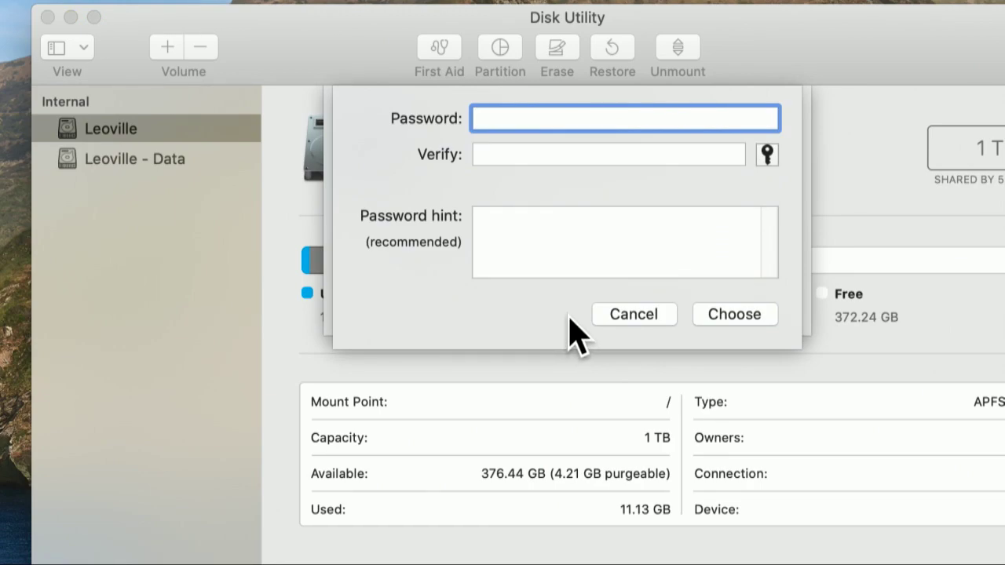
Enter a password for the encrypted volume and repeat it in the verification field.
text(•••••••••)
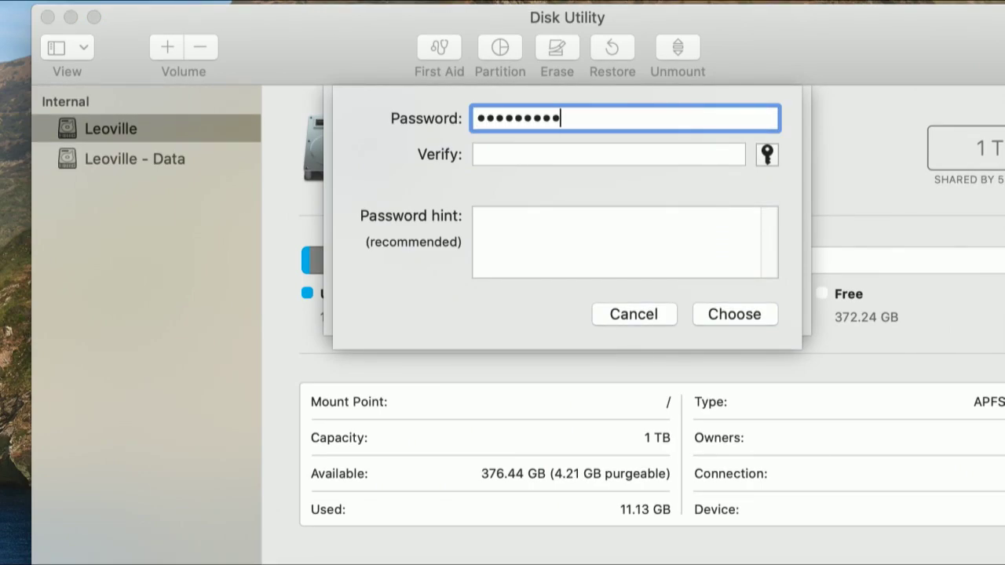
click(610, 154)
text(••••••••••••)
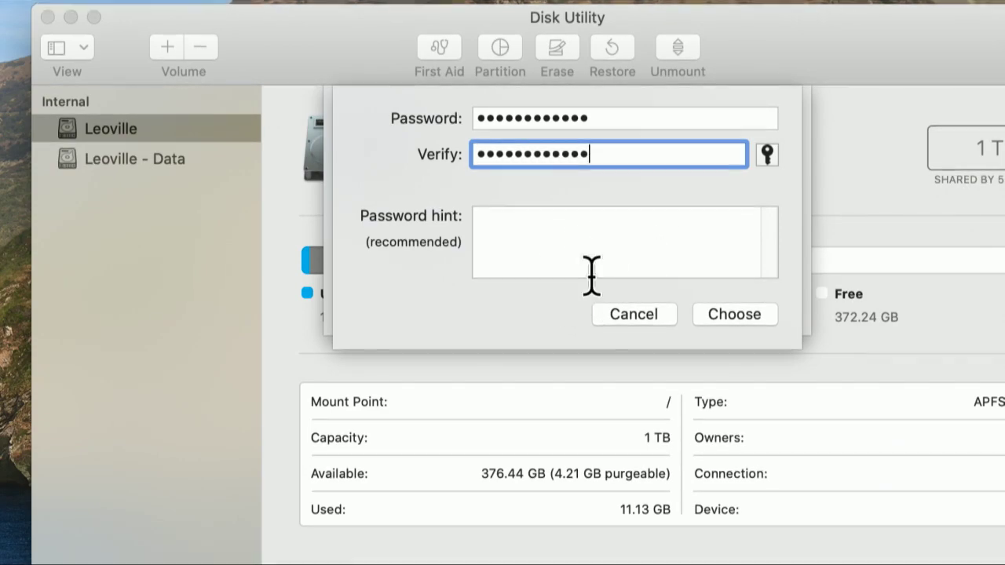
Generate a Random-type volume password of length 24 with Password Assistant, then accept it for the encrypted volume.
click(767, 153)
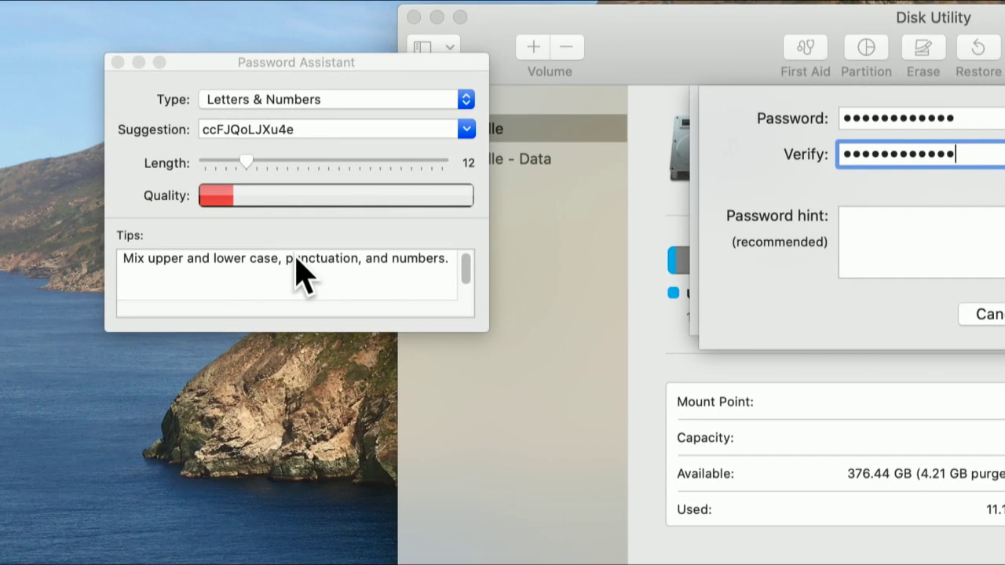
click(363, 100)
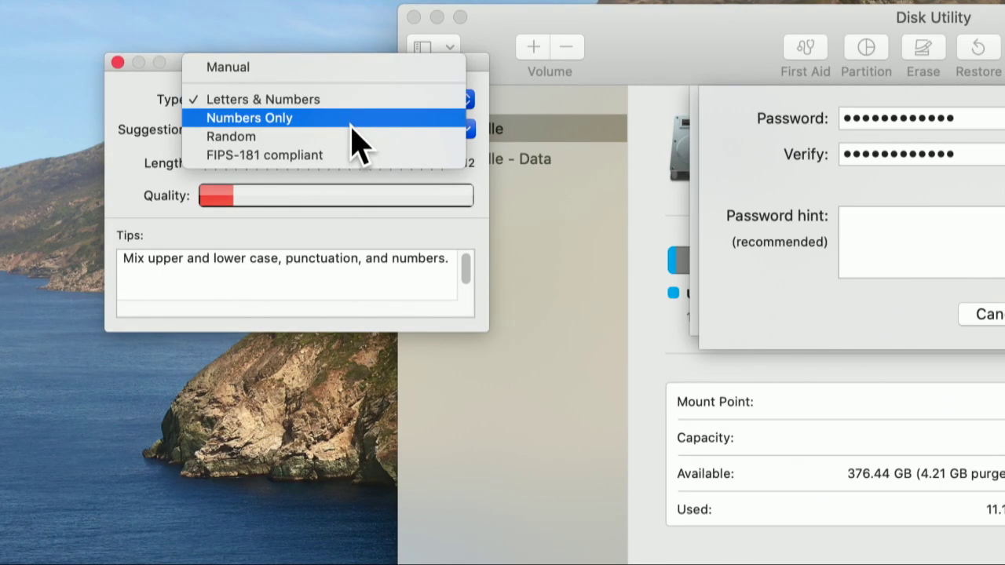
click(351, 136)
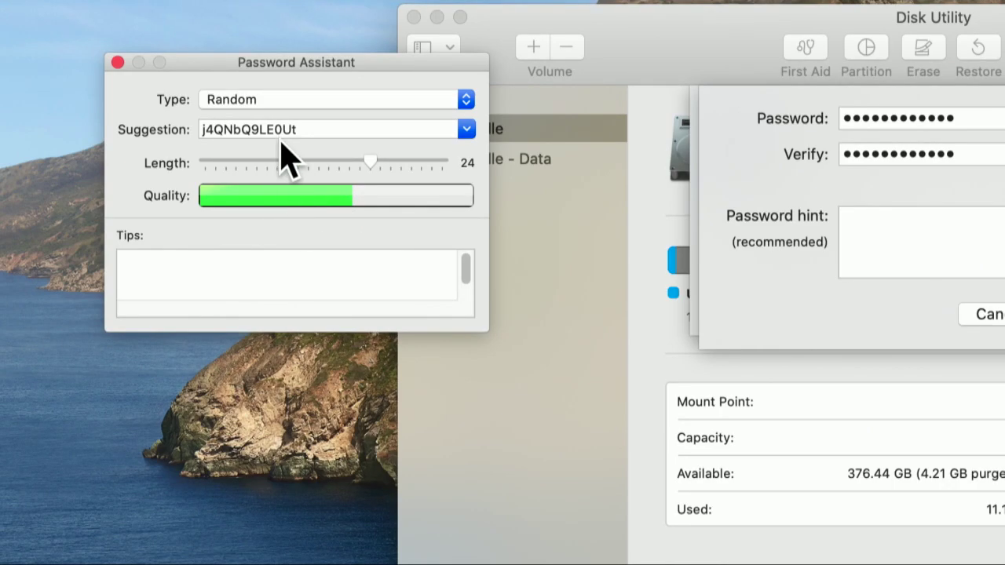
click(287, 106)
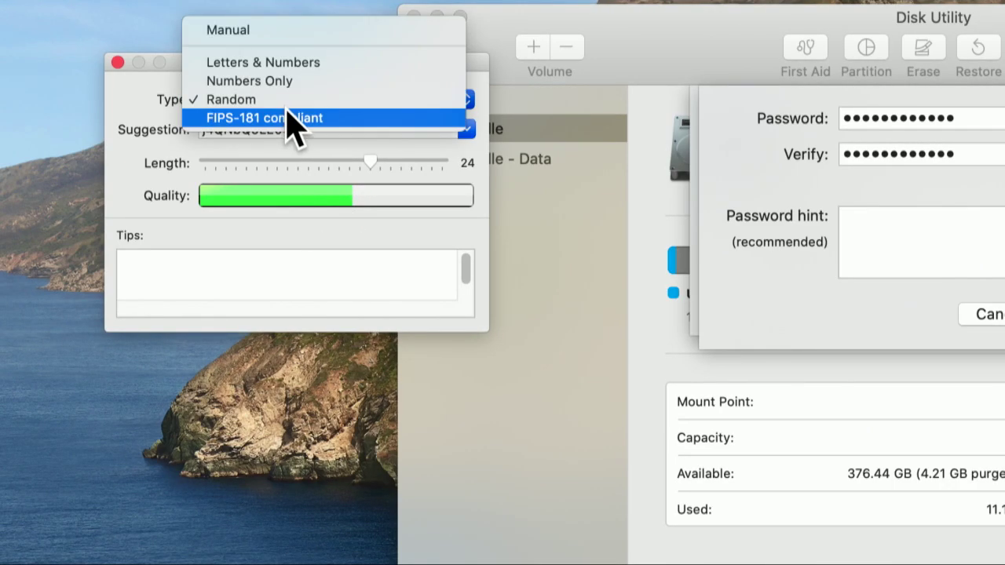
click(286, 102)
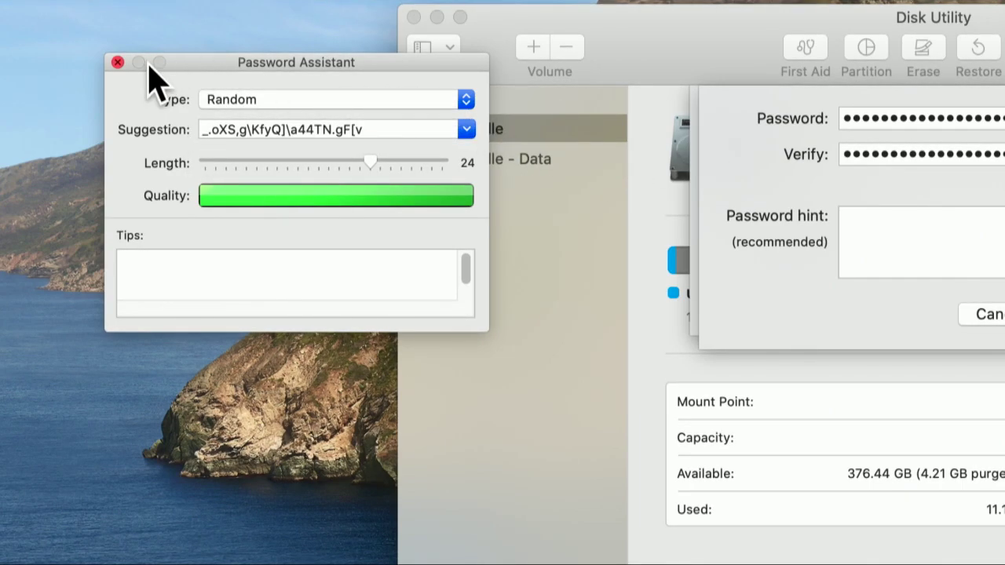
click(118, 62)
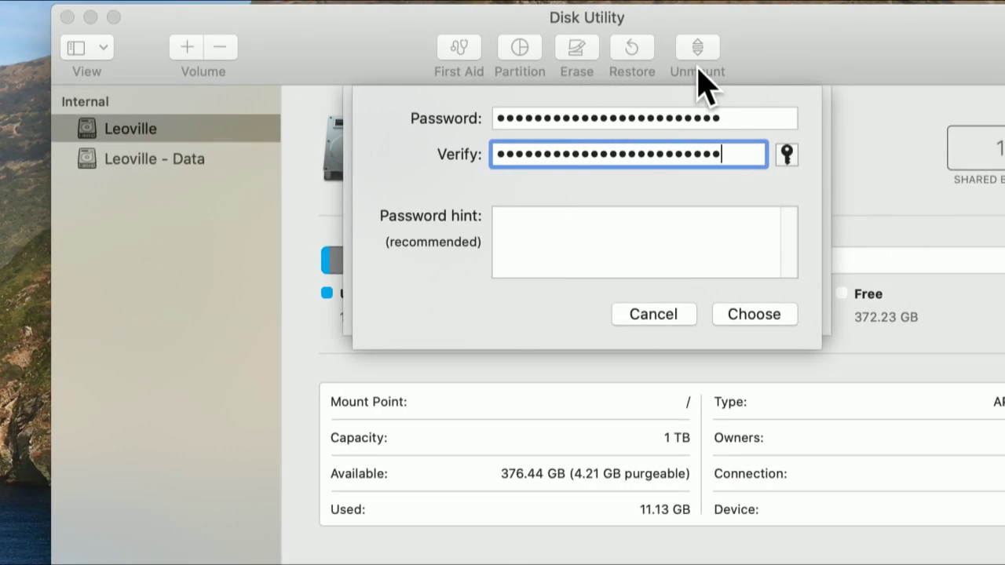
click(766, 320)
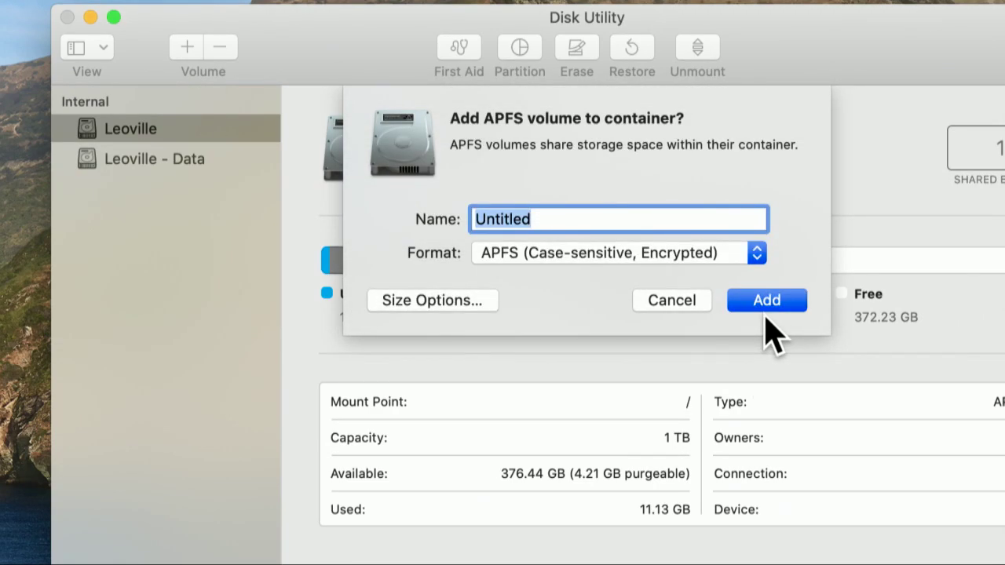
Name the new volume "Hidden Cash", add it to the container and close the completion dialog.
text(Hidden Cashh)
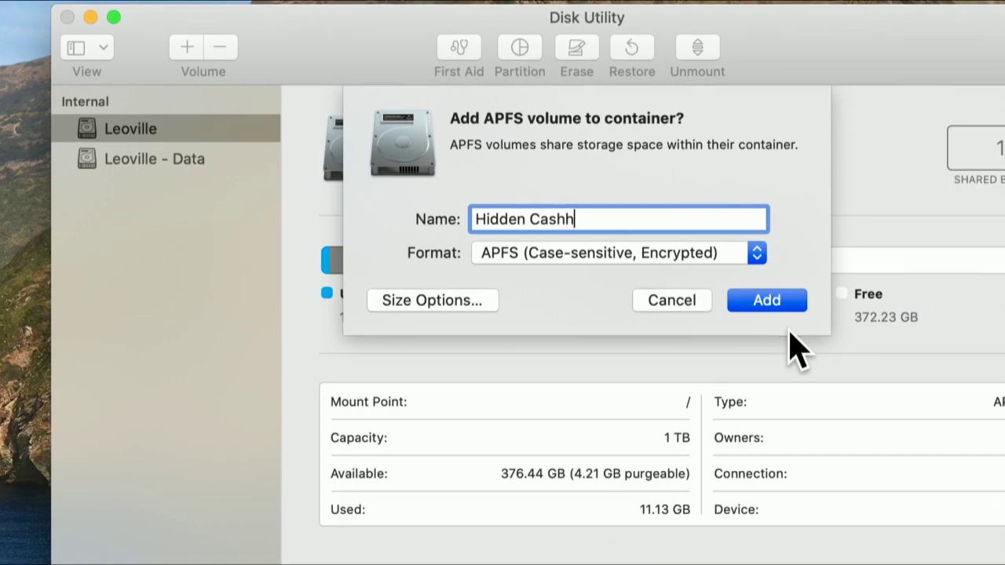
key(BackSpace)
click(773, 303)
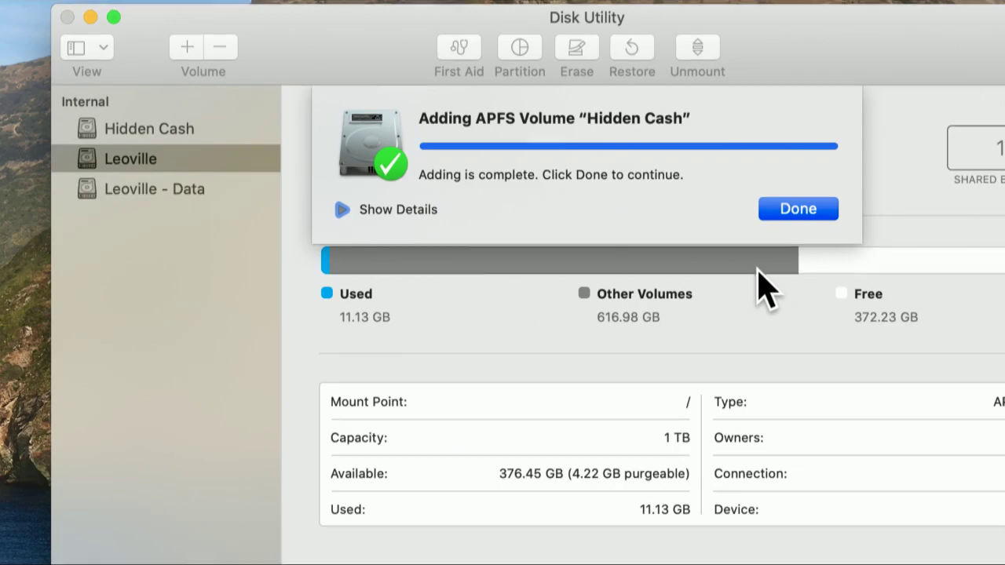
click(782, 208)
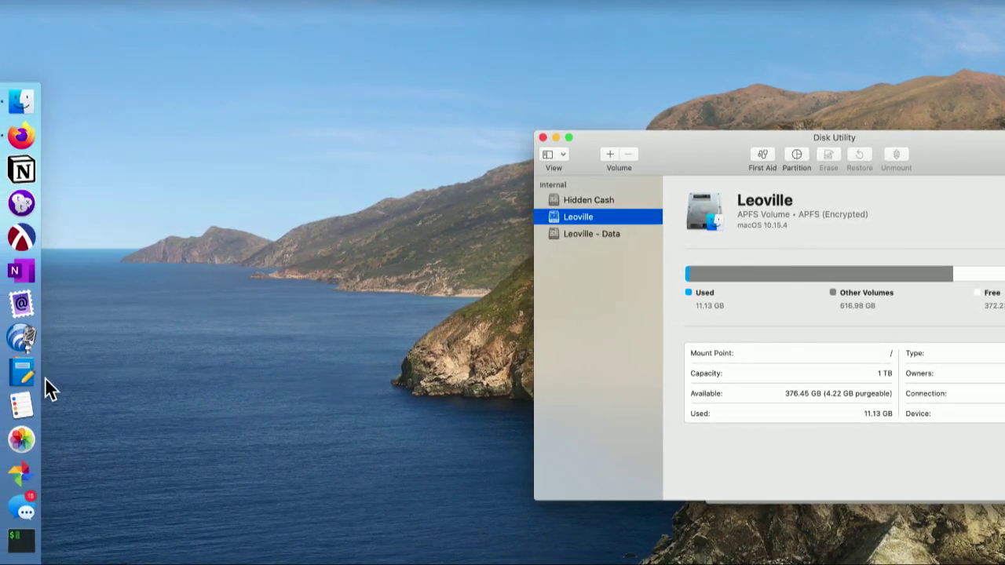
Switch to Finder, enlarge its window and open the Hidden Cash volume.
click(21, 102)
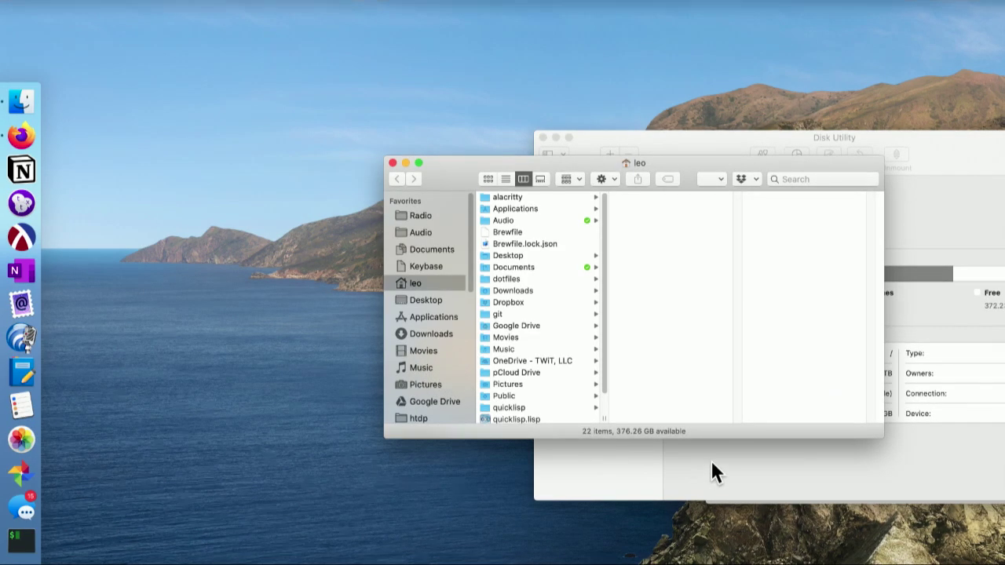
drag(716, 438, 717, 528)
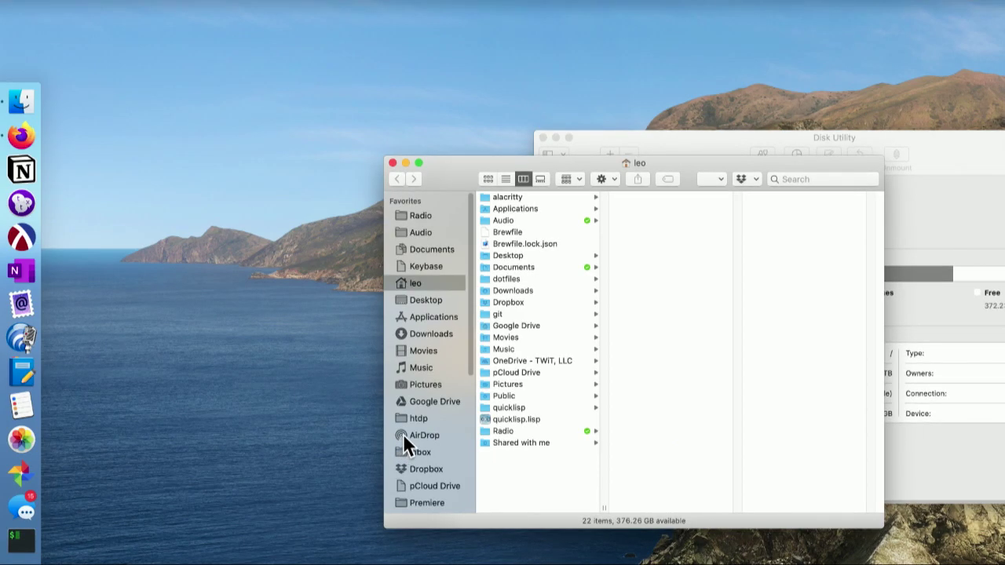
scroll(403, 433, down, 5)
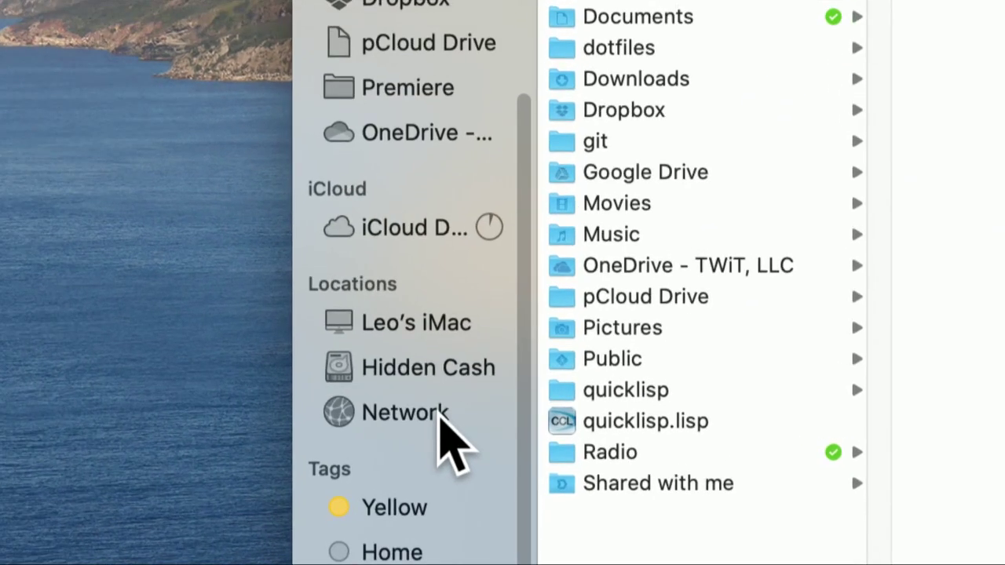
click(432, 369)
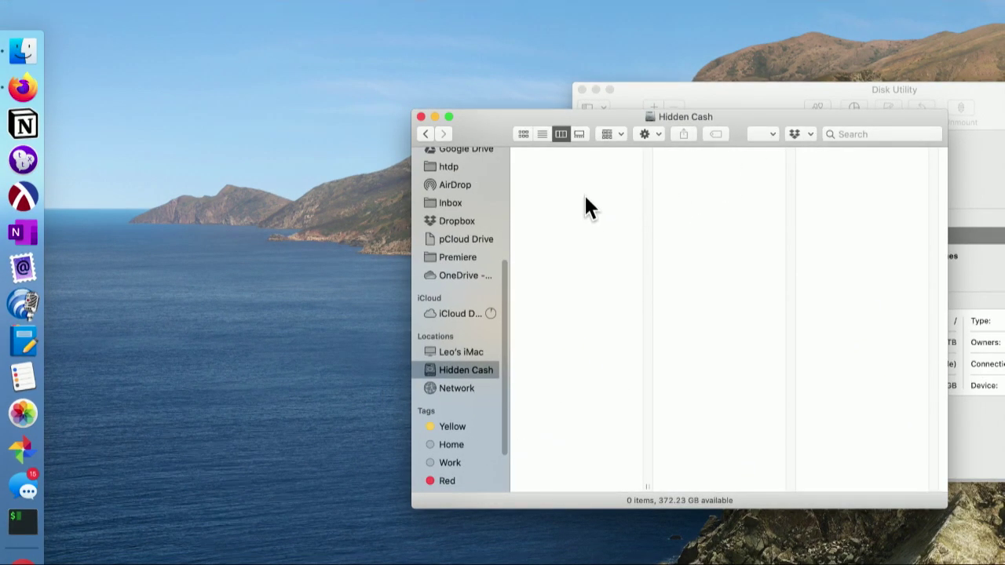
Rearrange the Hidden Cash and Disk Utility windows, leaving the Hidden Cash window in front.
drag(675, 116, 331, 73)
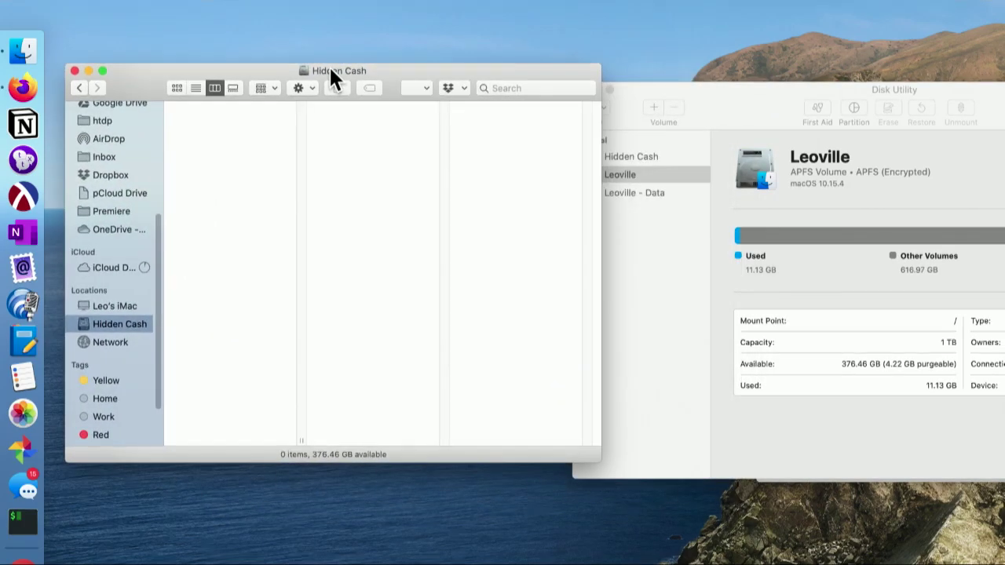
drag(718, 125, 642, 108)
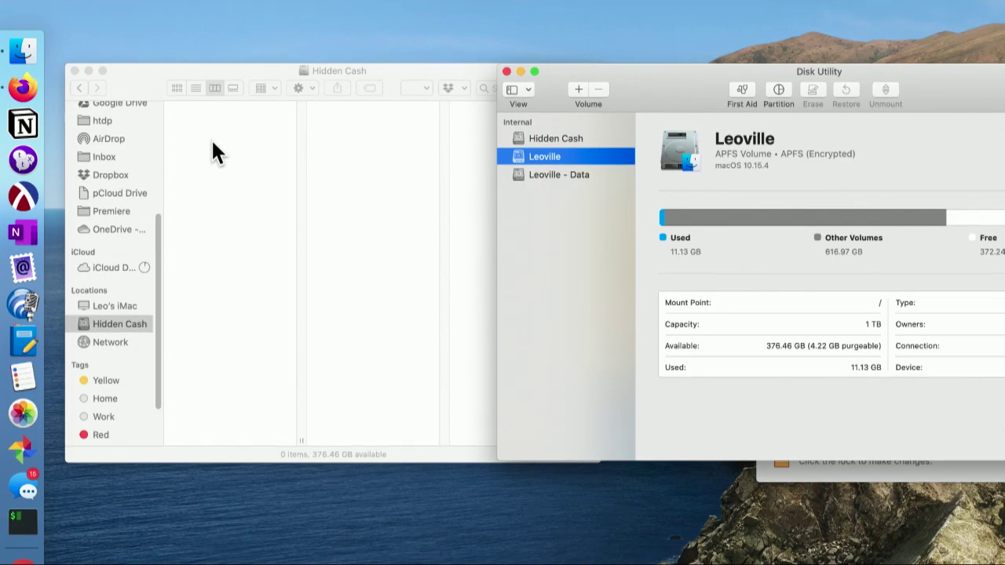
click(27, 47)
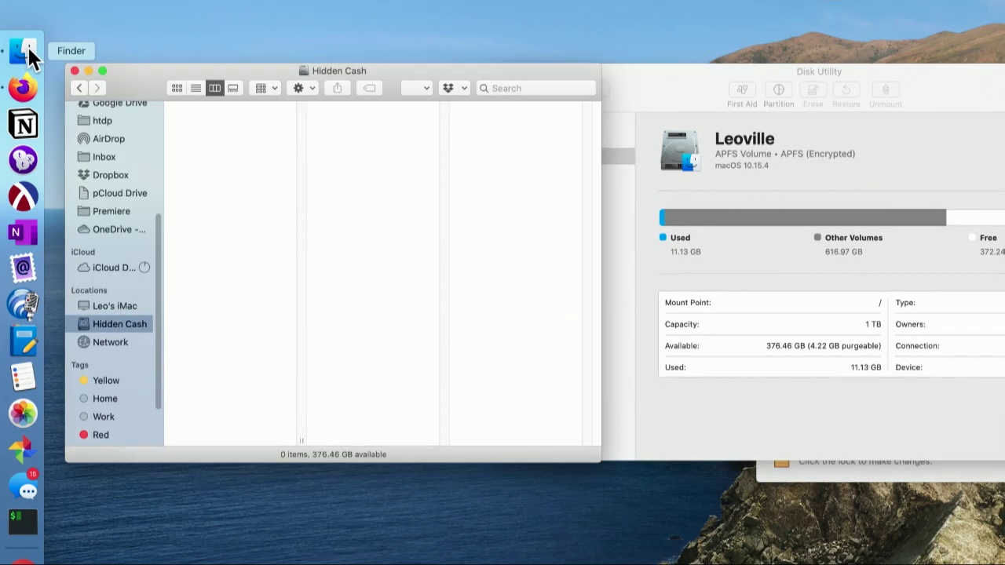
drag(241, 68, 354, 66)
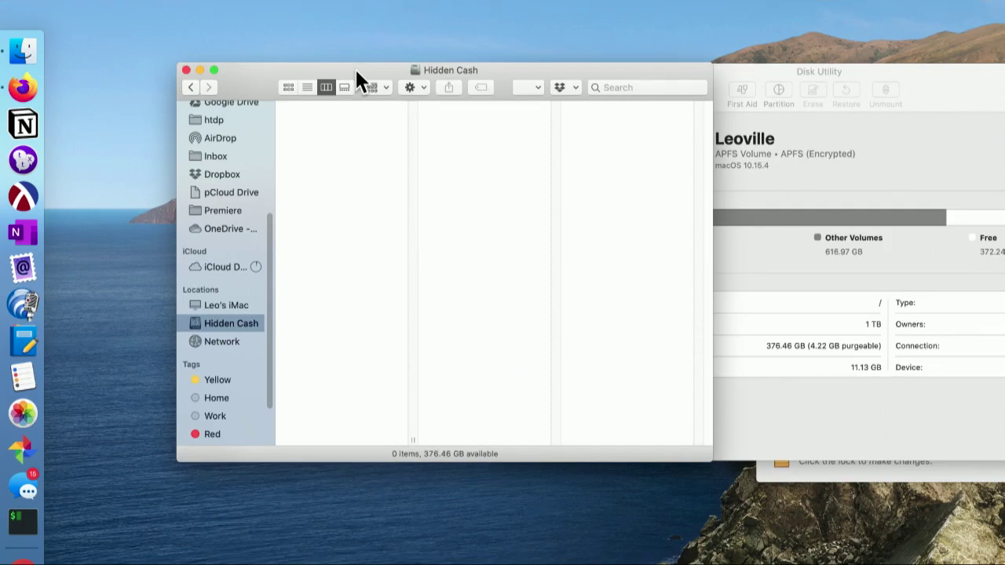
Copy alacritty_macos.yml from the home folder's alacritty folder to the Hidden Cash volume, using a second Finder window.
key(super+n)
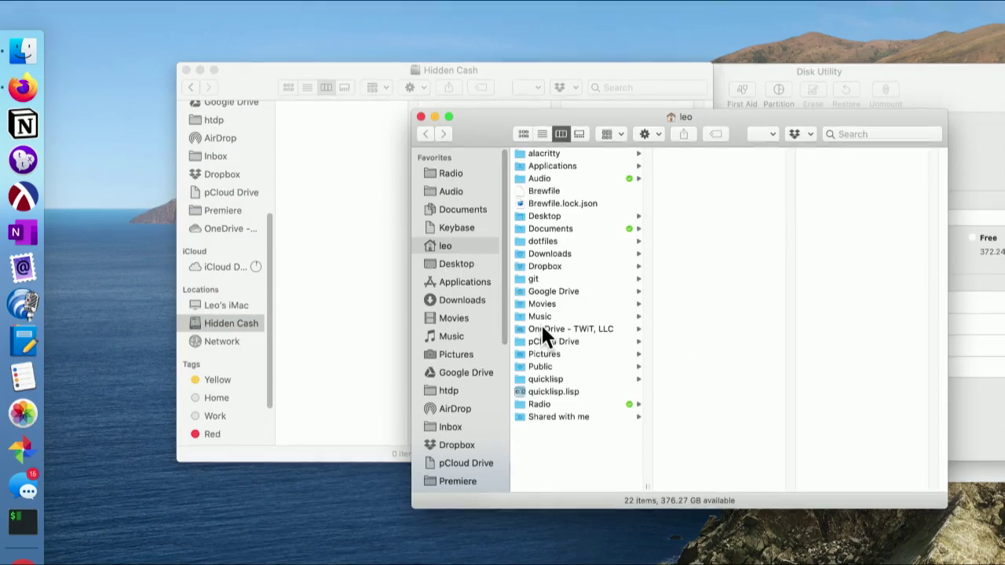
click(546, 153)
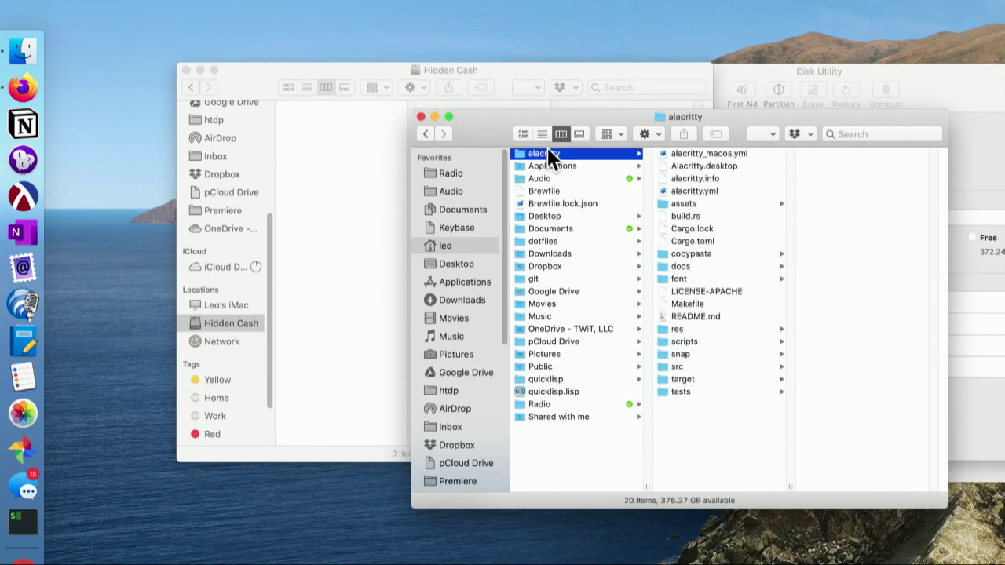
drag(691, 154, 334, 162)
click(335, 219)
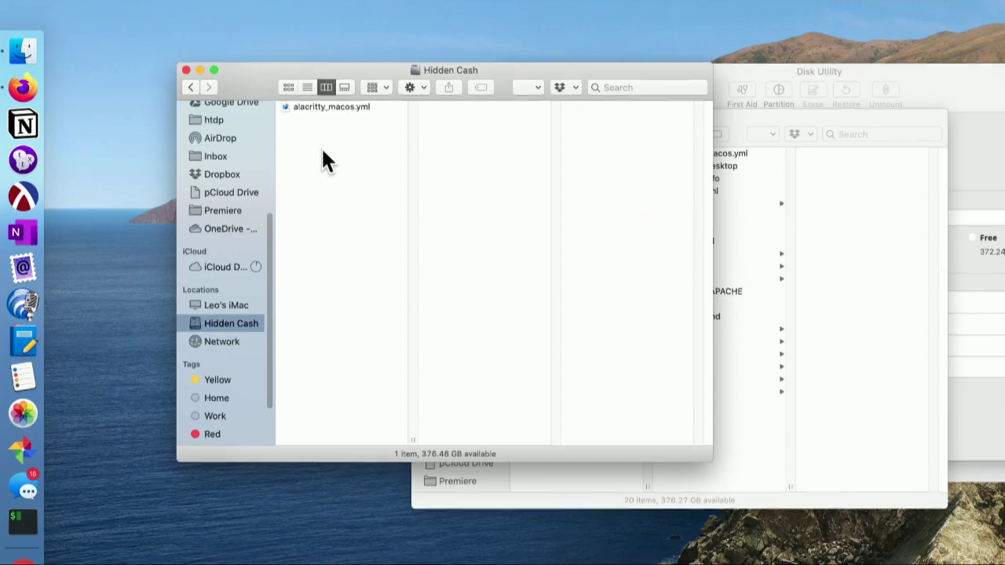
Close both Finder windows and bring the Security & Privacy FileVault window in front of Disk Utility.
click(187, 69)
click(421, 116)
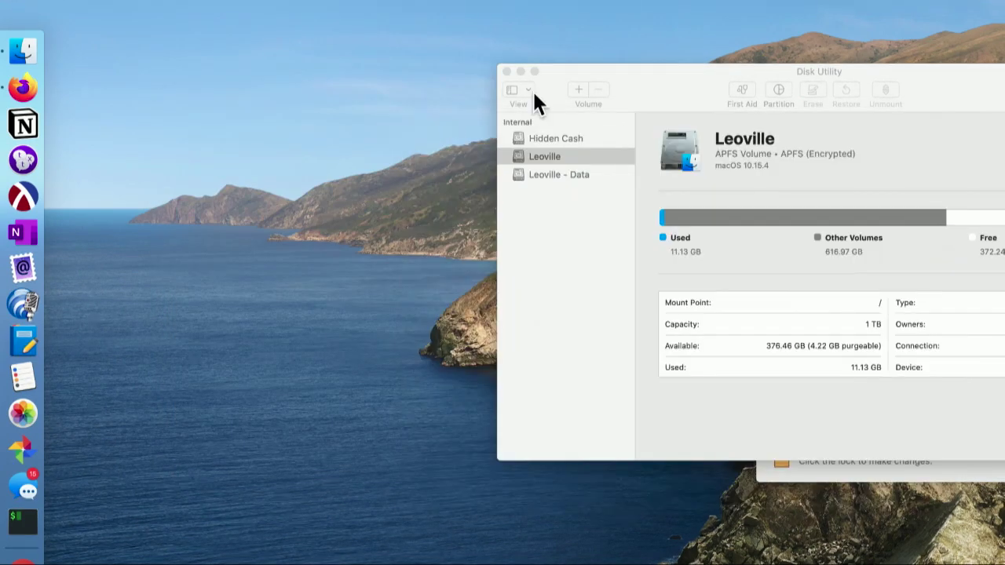
drag(628, 90, 363, 77)
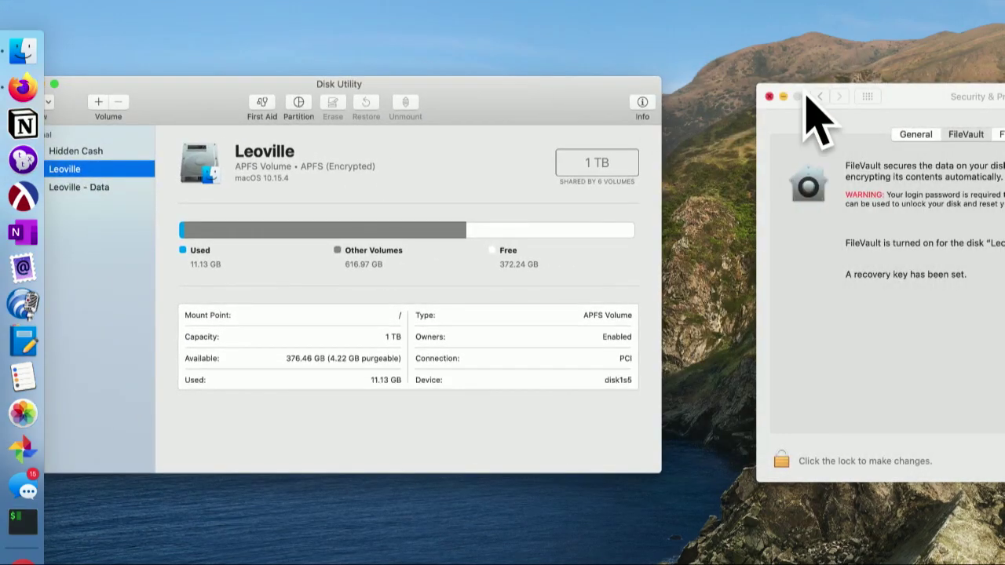
drag(901, 91, 540, 70)
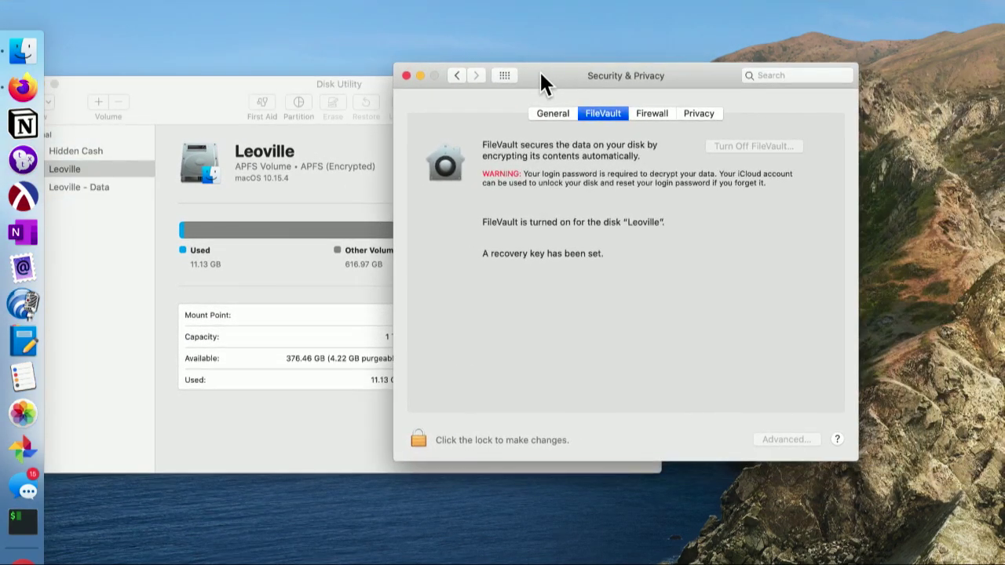